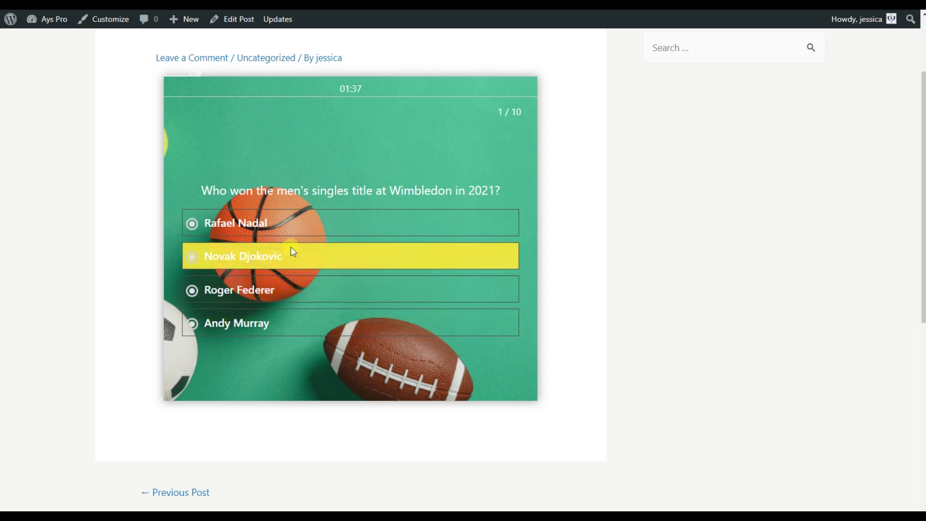
Answer question 2 of the sports trivia quiz.
click(292, 253)
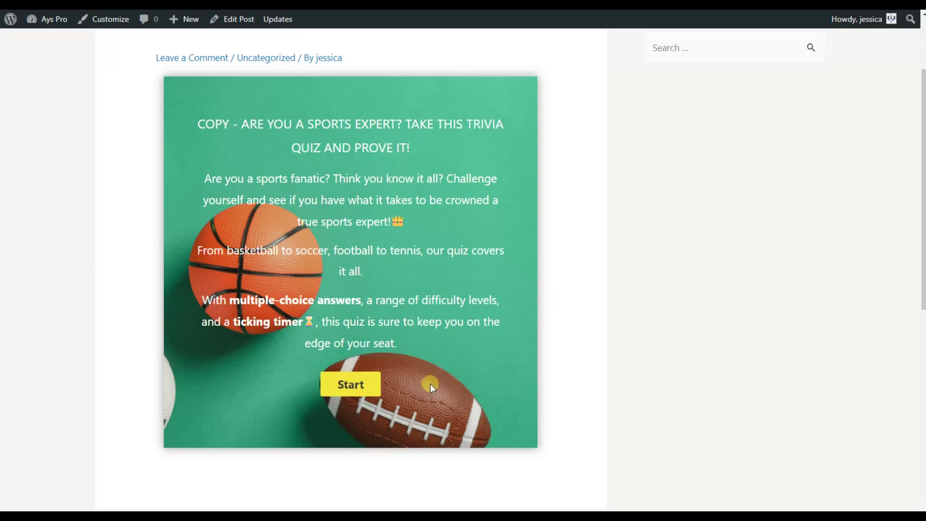
Start the quiz as a guest and answer the NFL, FIFA, World Cup and Wimbledon questions.
click(363, 389)
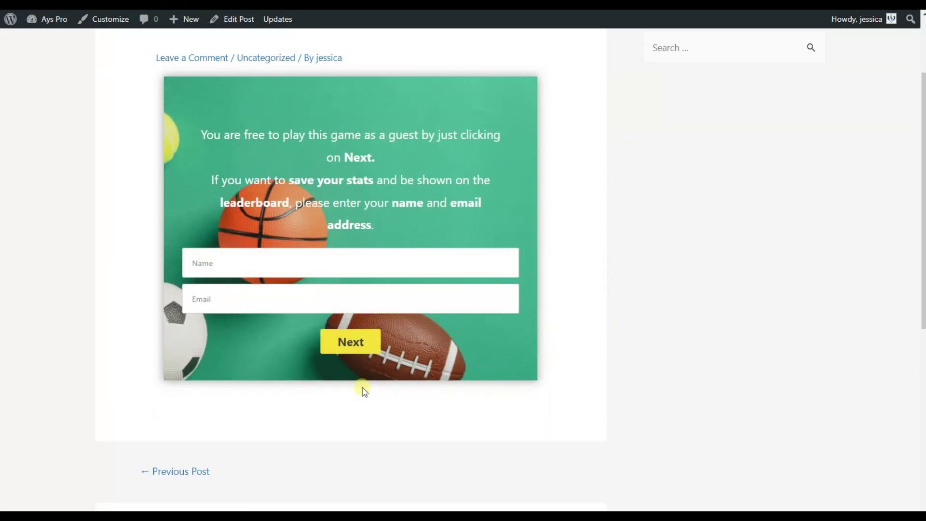
click(377, 336)
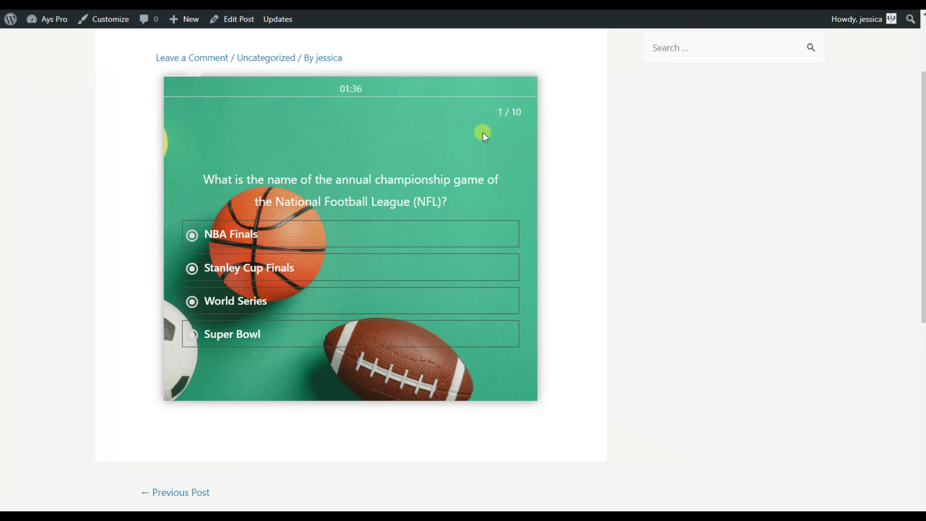
click(310, 268)
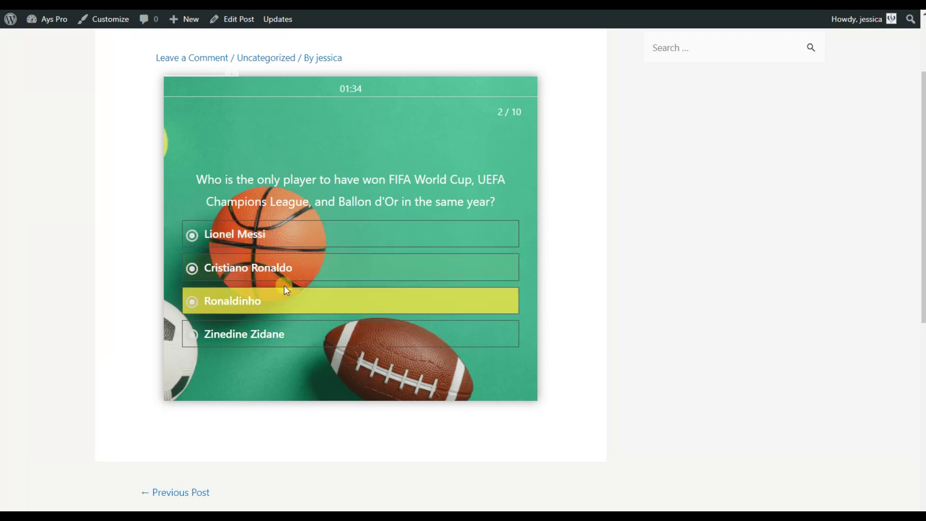
click(313, 298)
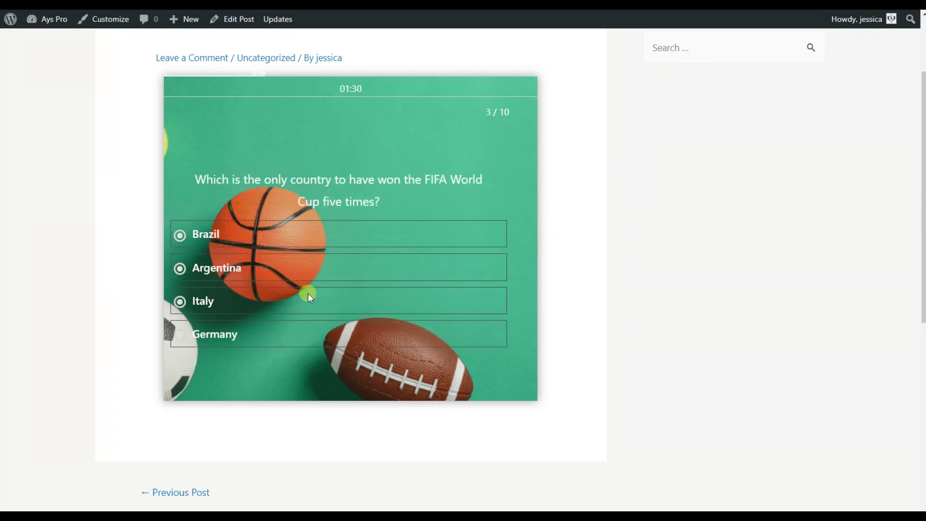
click(263, 269)
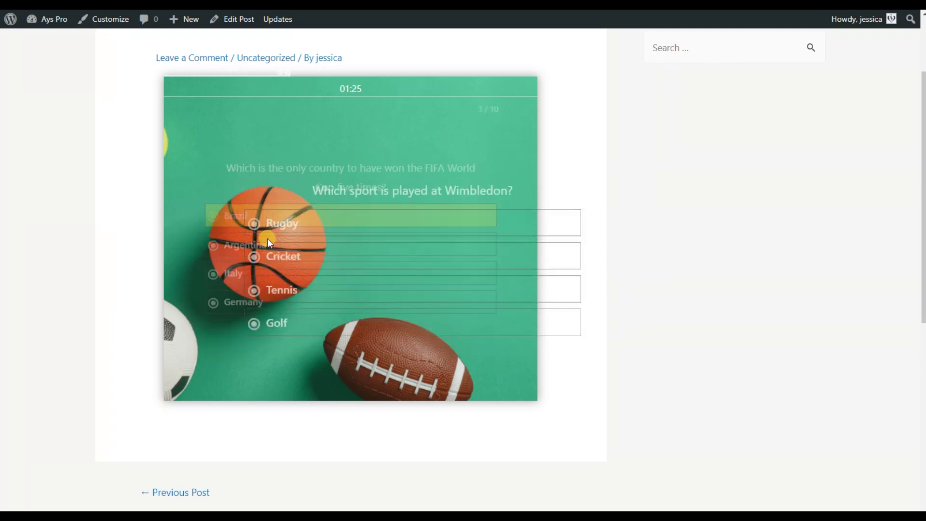
click(269, 281)
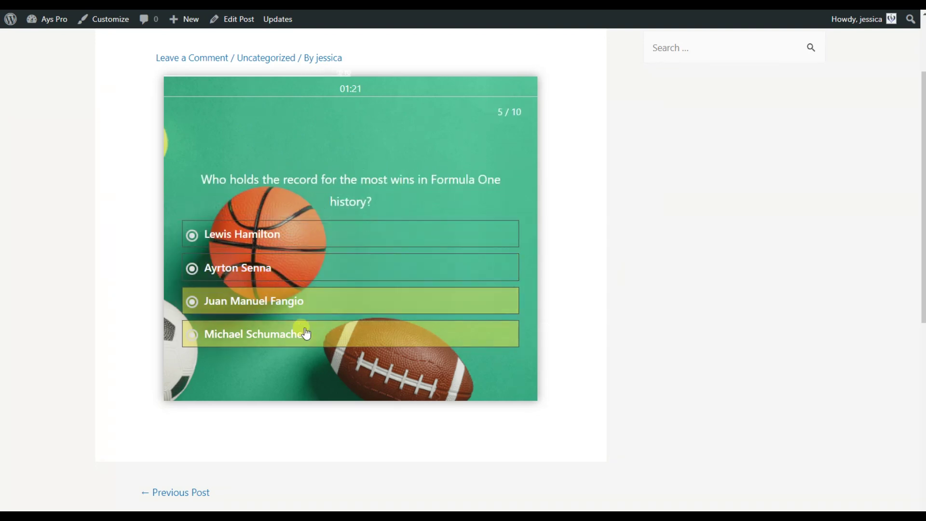
Answer the remaining six questions, choosing Novak Djokovic for the final one.
click(305, 234)
click(290, 290)
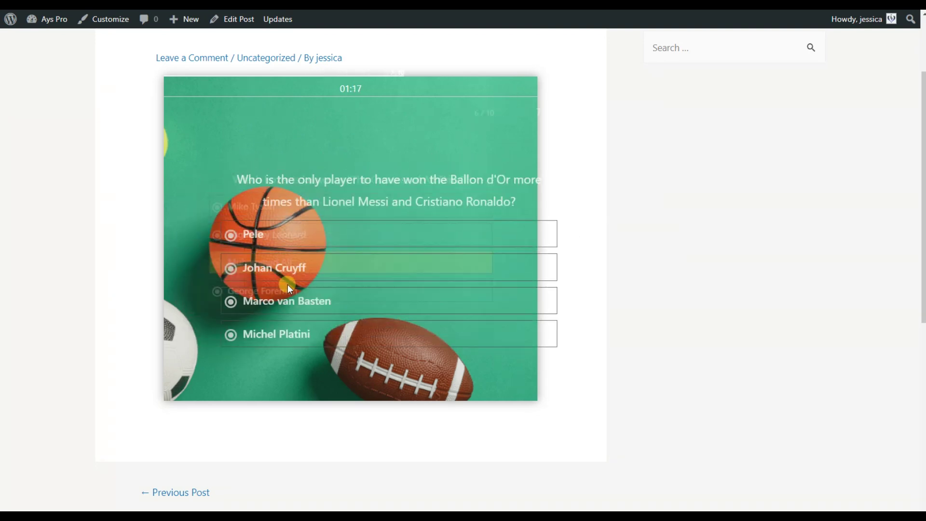
click(295, 260)
click(295, 267)
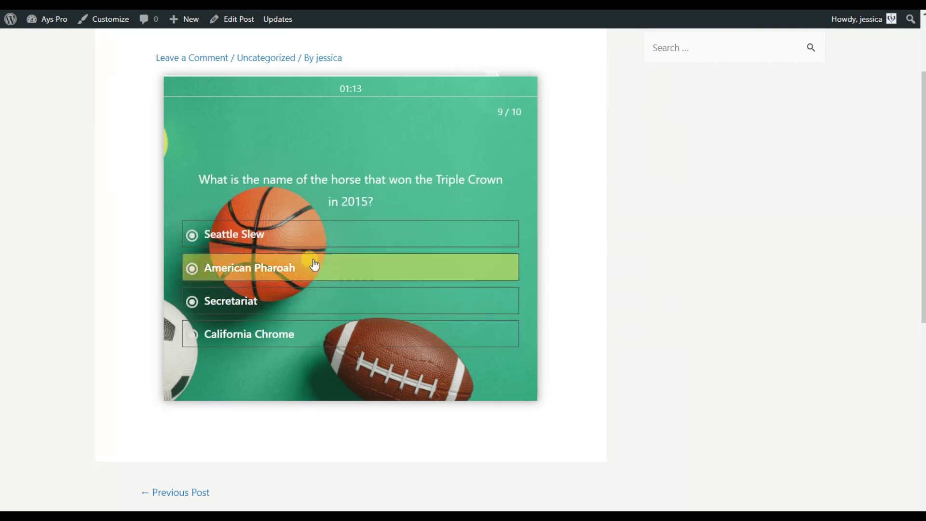
click(330, 239)
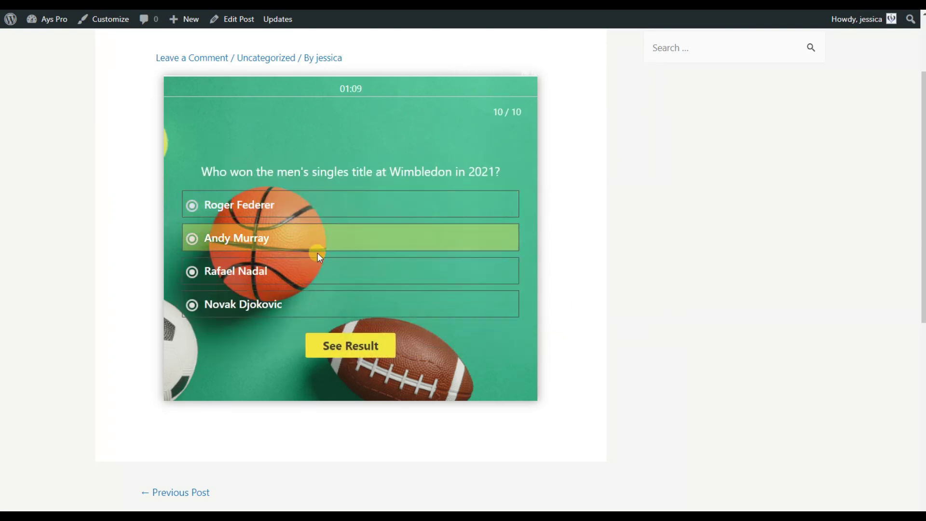
click(319, 304)
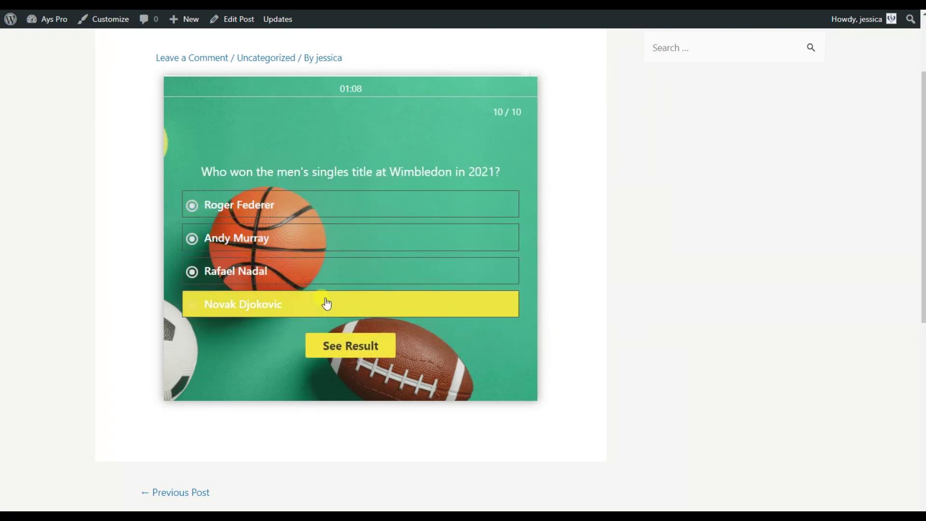
Submit the answers, review the 50% result, and restart the quiz.
click(355, 348)
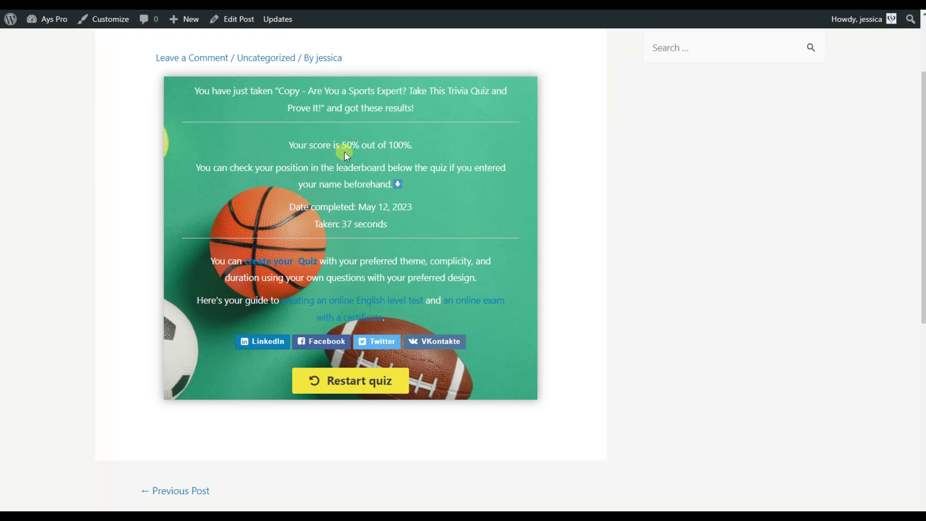
click(363, 380)
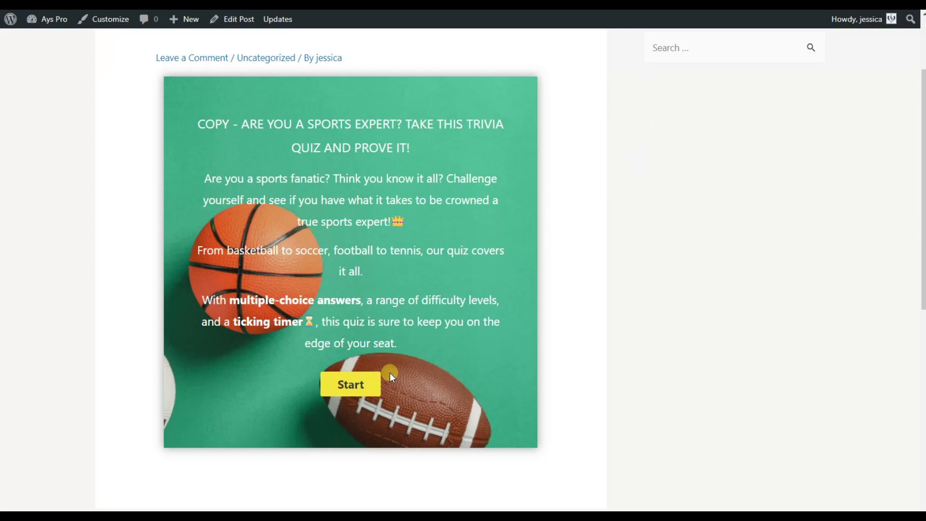
Start the quiz as a guest and answer the Sweet Science and FIFA triple-winner questions.
click(376, 382)
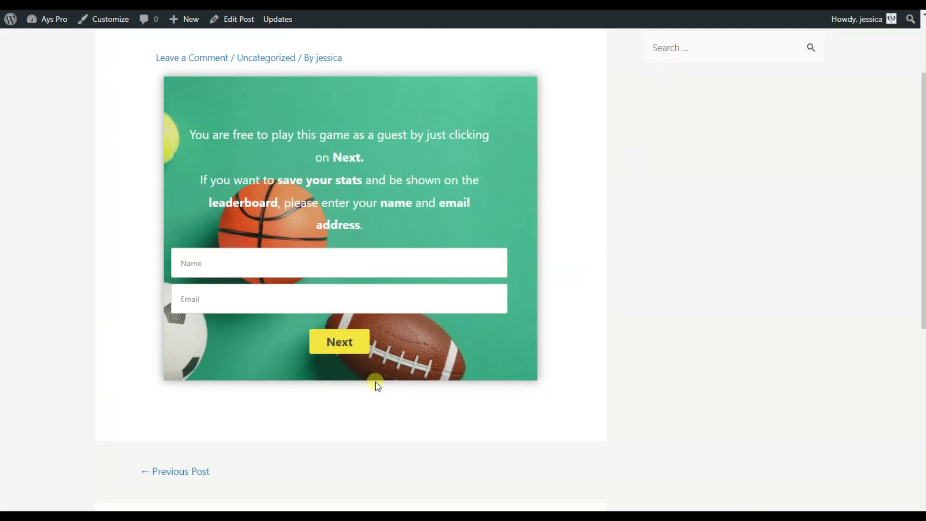
click(347, 341)
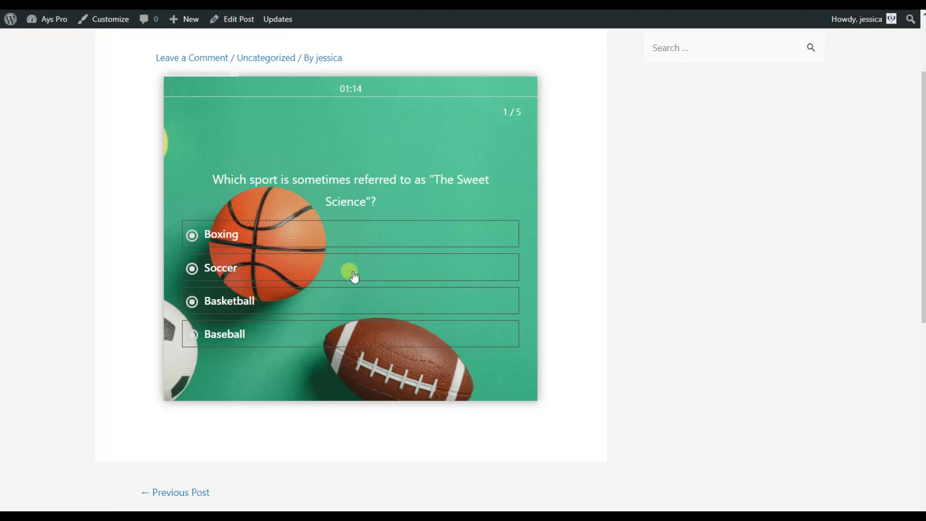
click(320, 298)
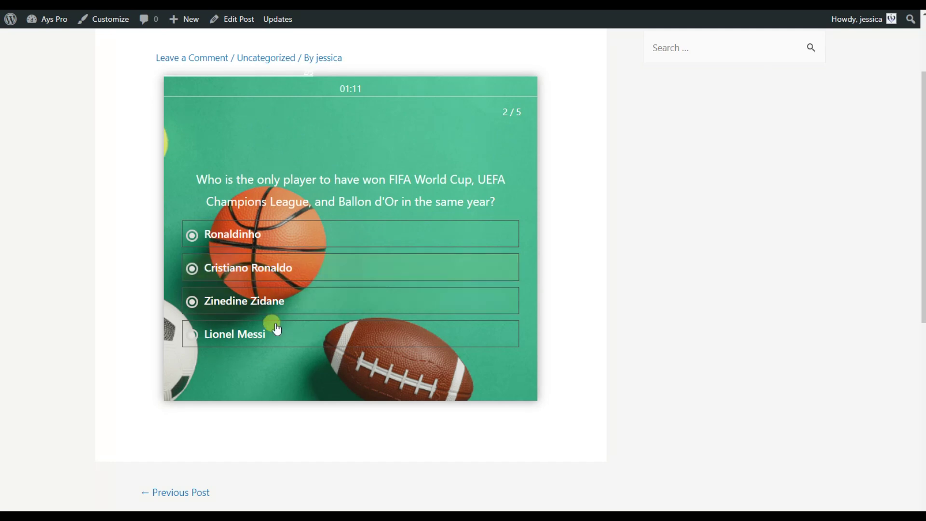
click(272, 323)
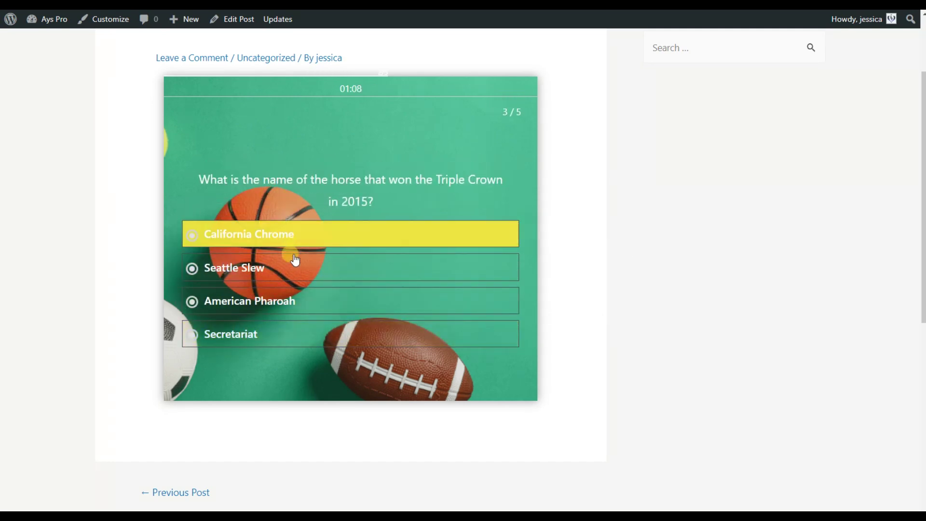
Answer the Triple Crown and NFL questions, view the 40% score, and restart.
click(290, 270)
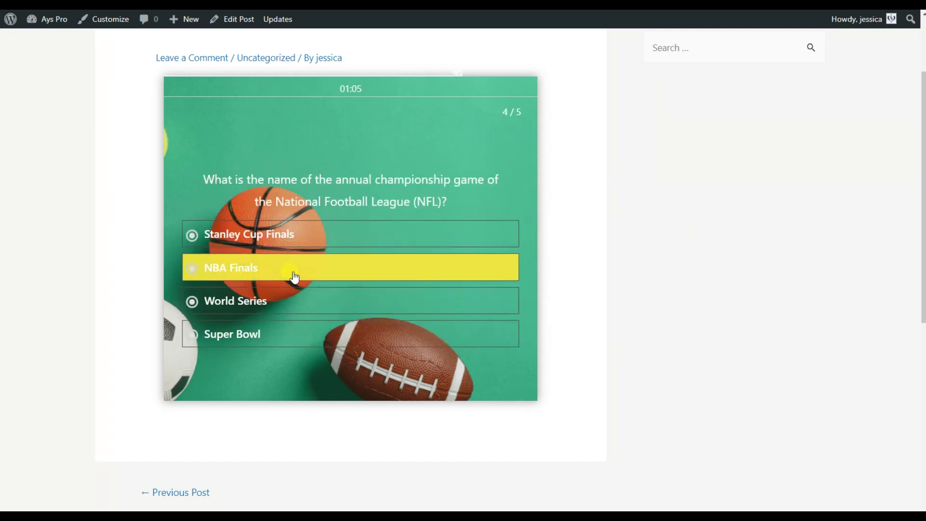
click(269, 334)
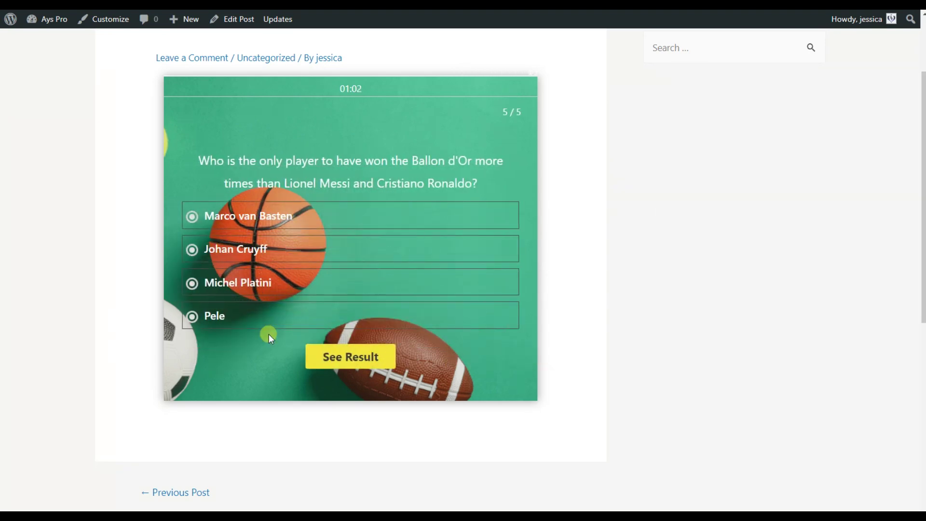
click(269, 330)
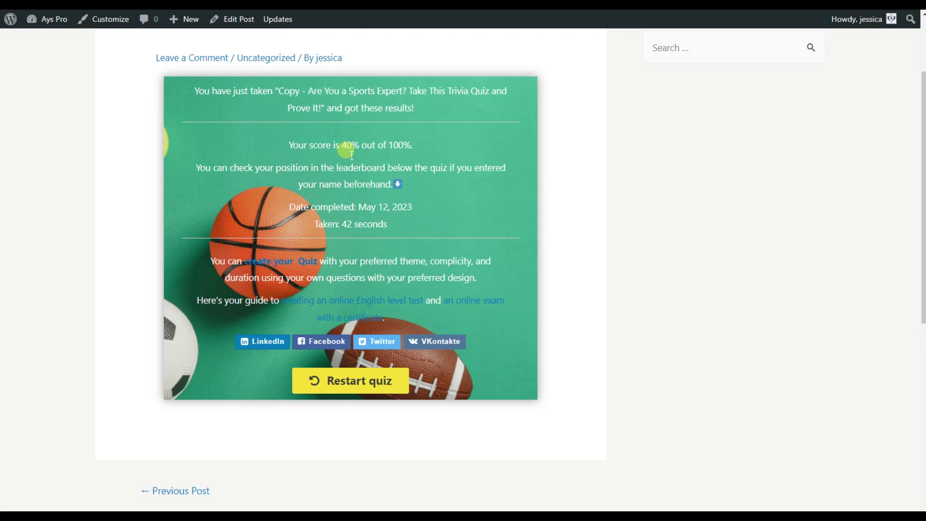
click(395, 380)
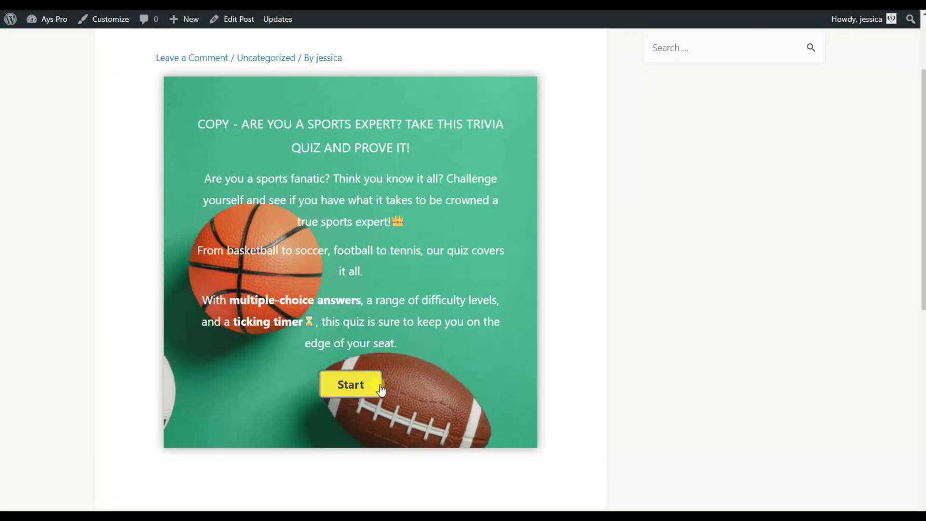
Start the sports trivia quiz again and continue as a guest.
click(376, 385)
click(356, 347)
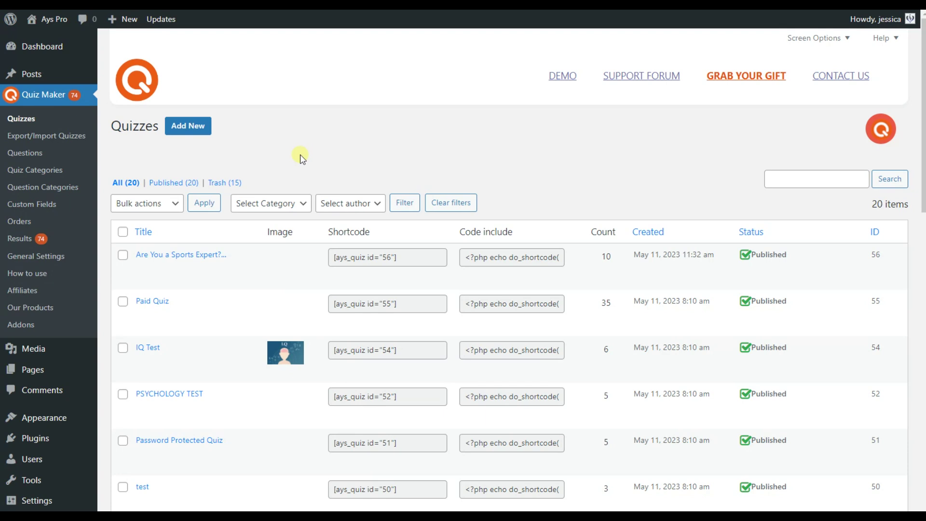
mouse_move(180, 255)
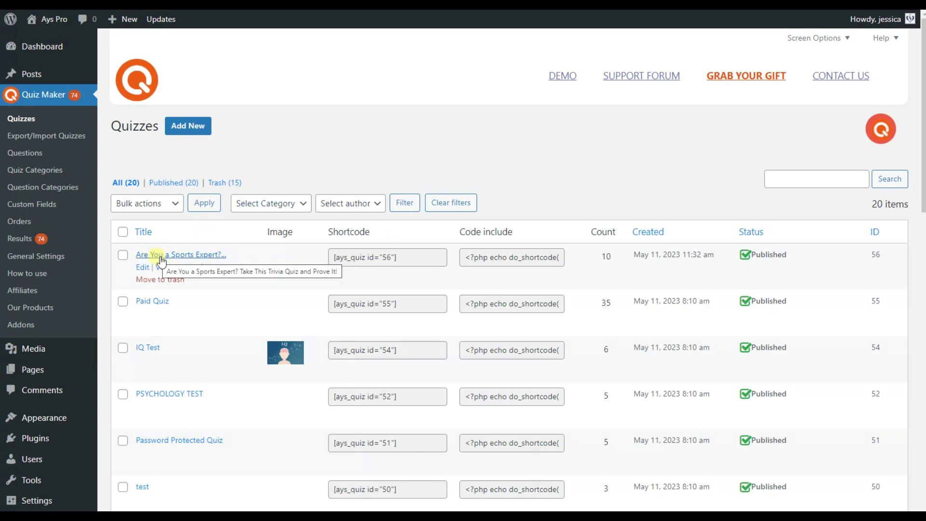
Copy the shortcode [ays_quiz id="56"] from the Are You a Sports Expert? row.
click(340, 258)
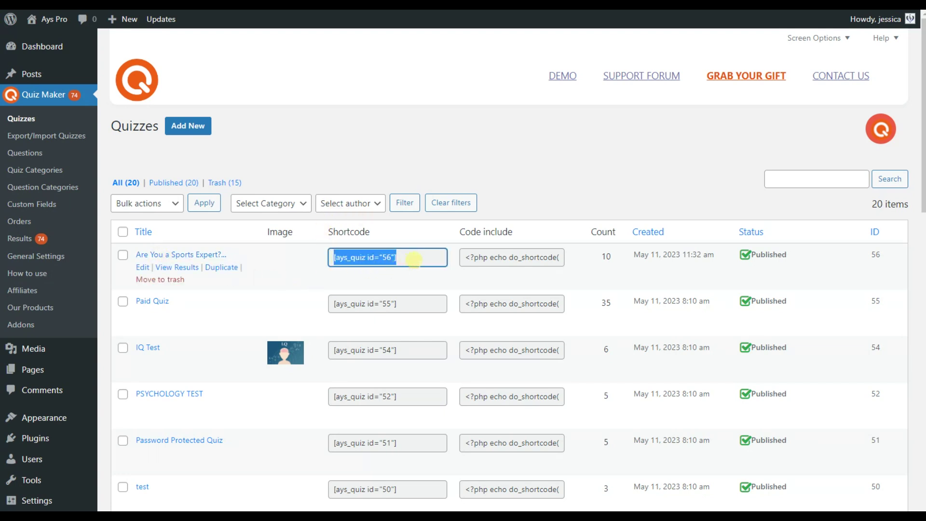
click(386, 179)
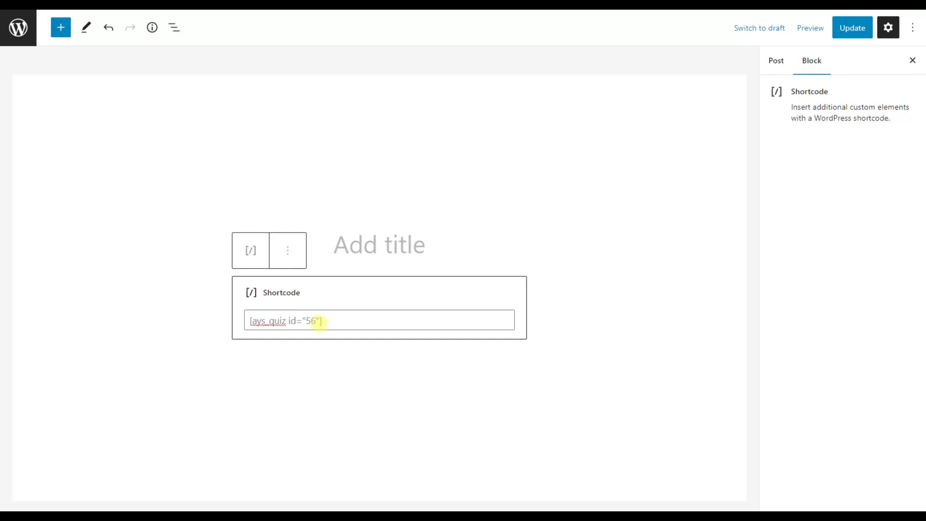
Place the cursor before the shortcode's closing bracket to add training="true".
click(319, 322)
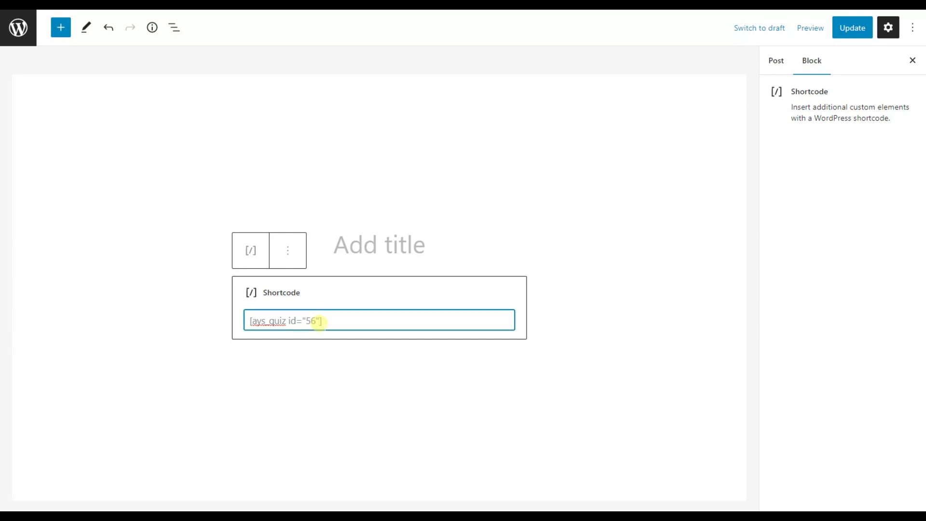
text(training="true")
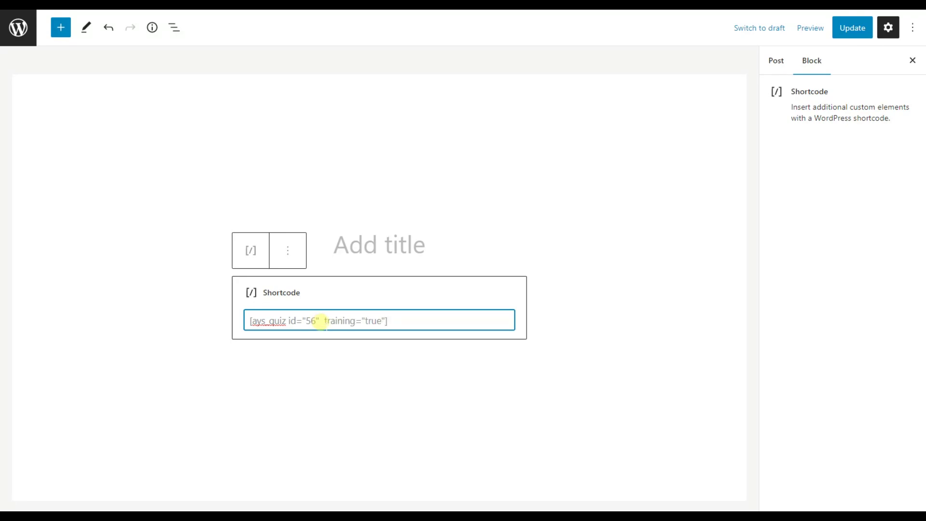